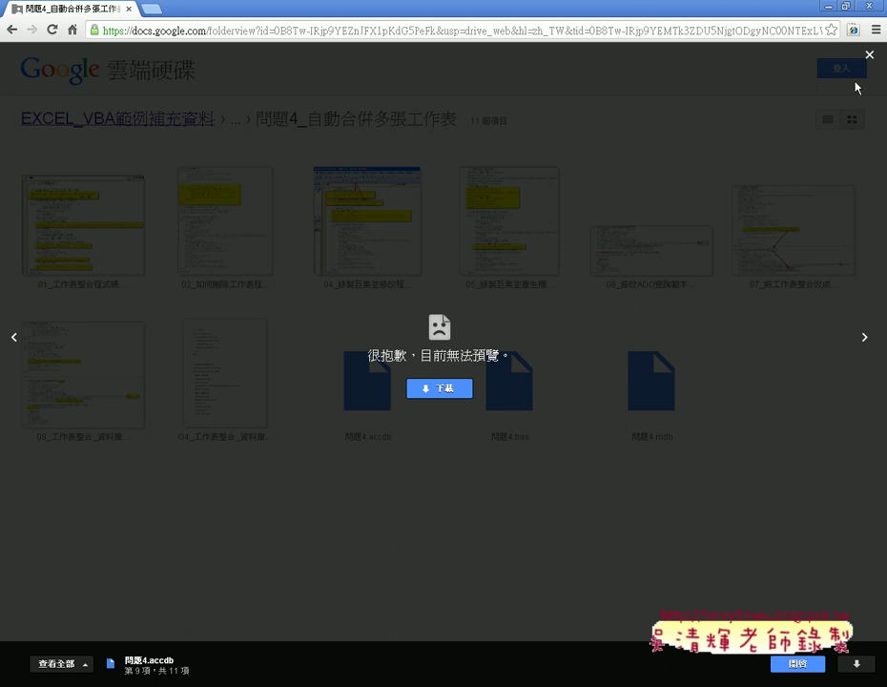
Close the file preview and browse from EXCEL_VBA範例補充資料 into the _雲端白板畫面(2013) folder
left_click(869, 54)
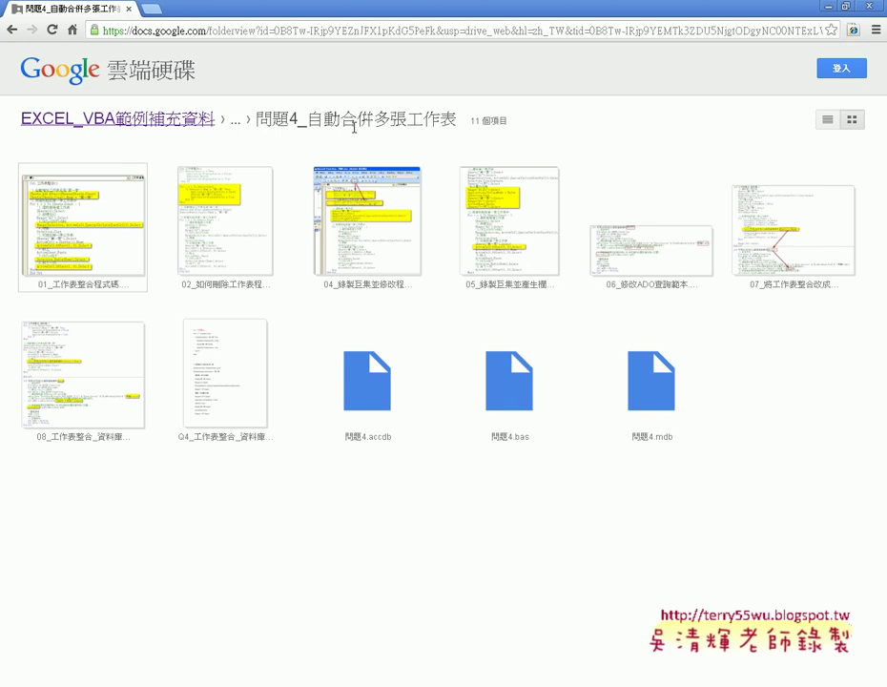
left_click(155, 122)
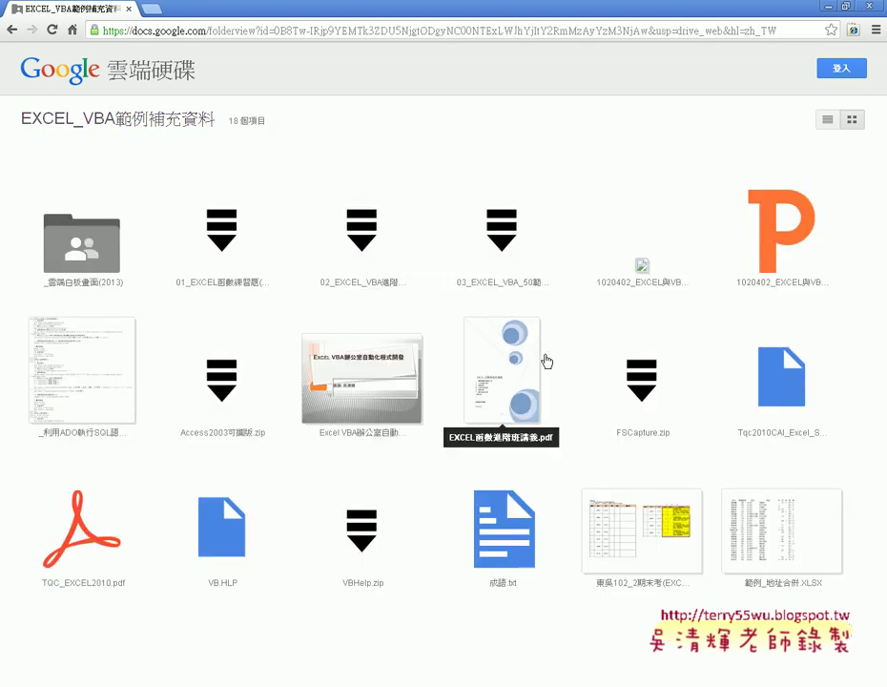
left_click(81, 238)
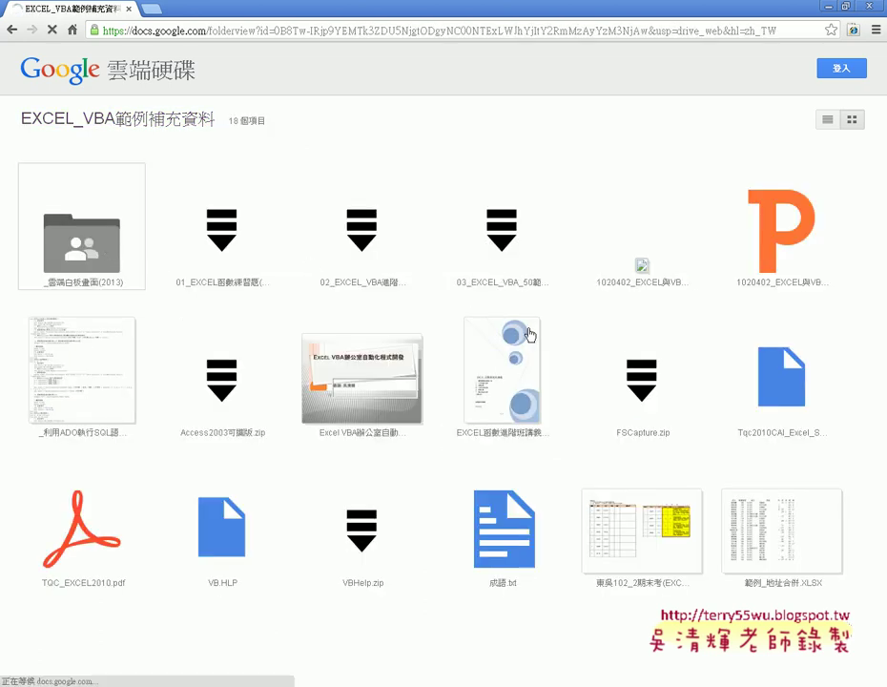
scroll(532, 334, "down", 1)
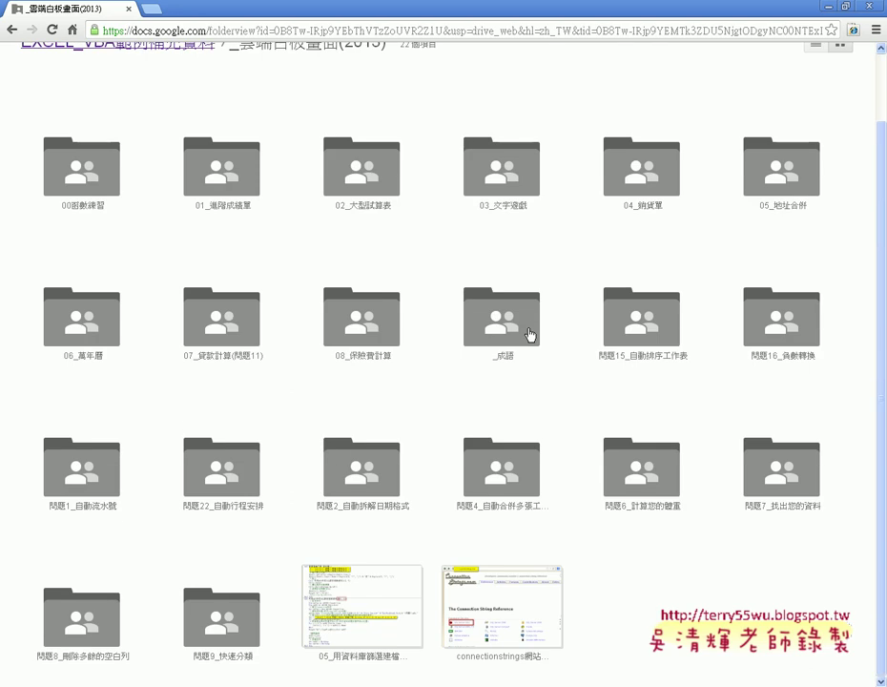
Open the 問題7 workbook and check the headers 進度, 業務, 產業別, 產品 through 客戶名稱
left_click(778, 472)
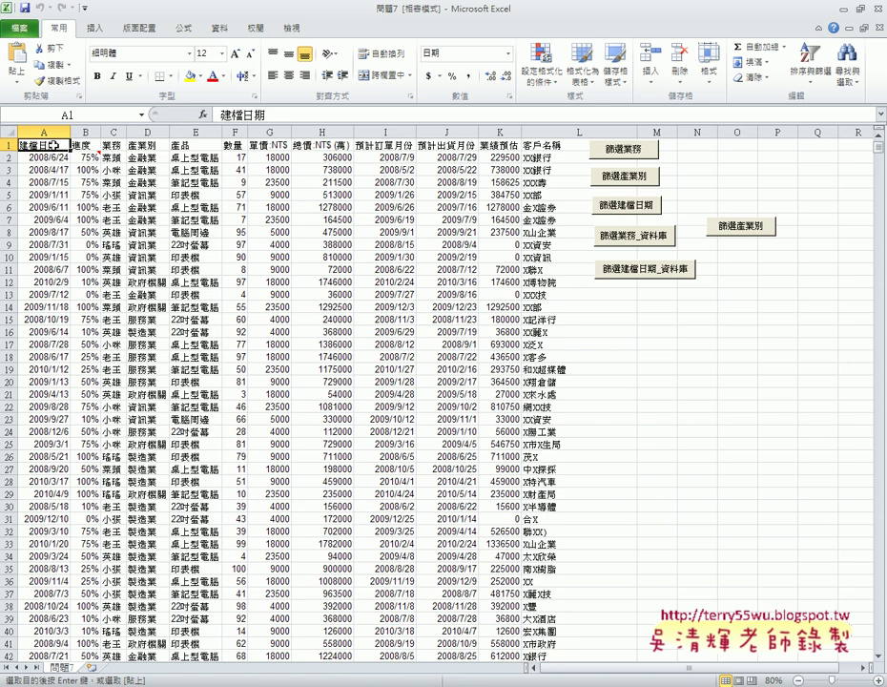
left_click(86, 145)
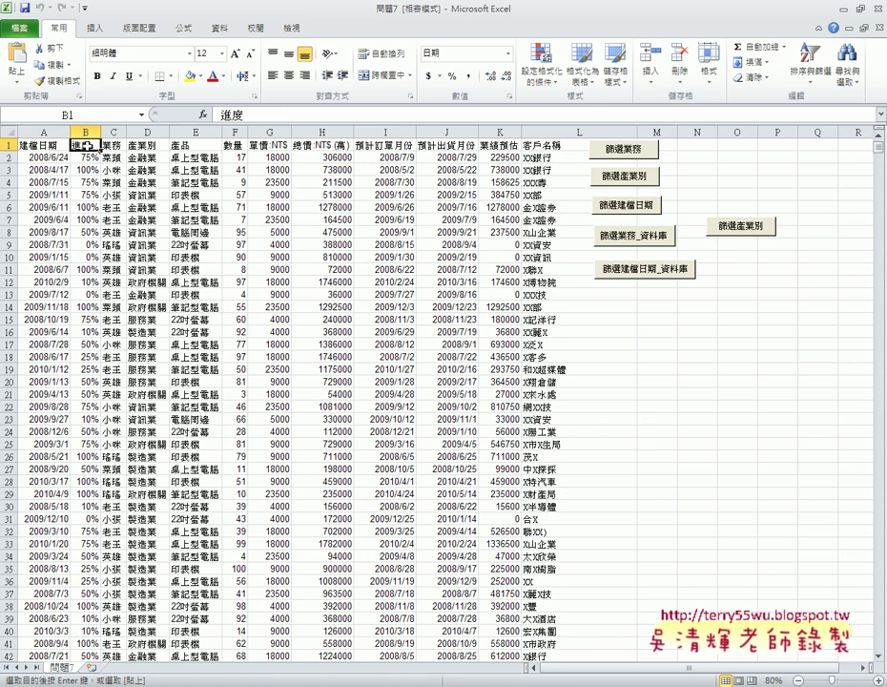
left_click(113, 145)
left_click(139, 145)
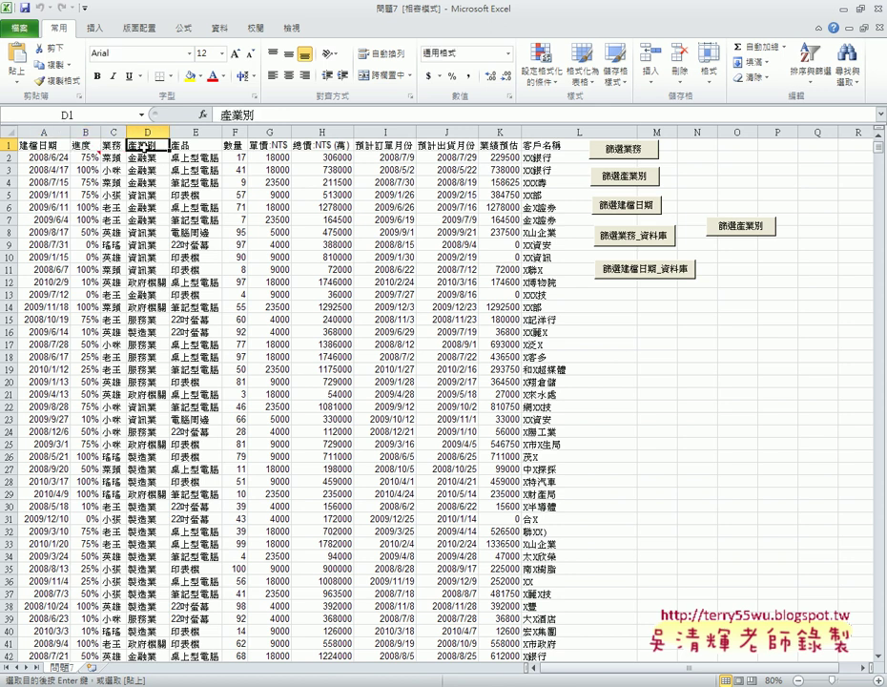
left_click(186, 145)
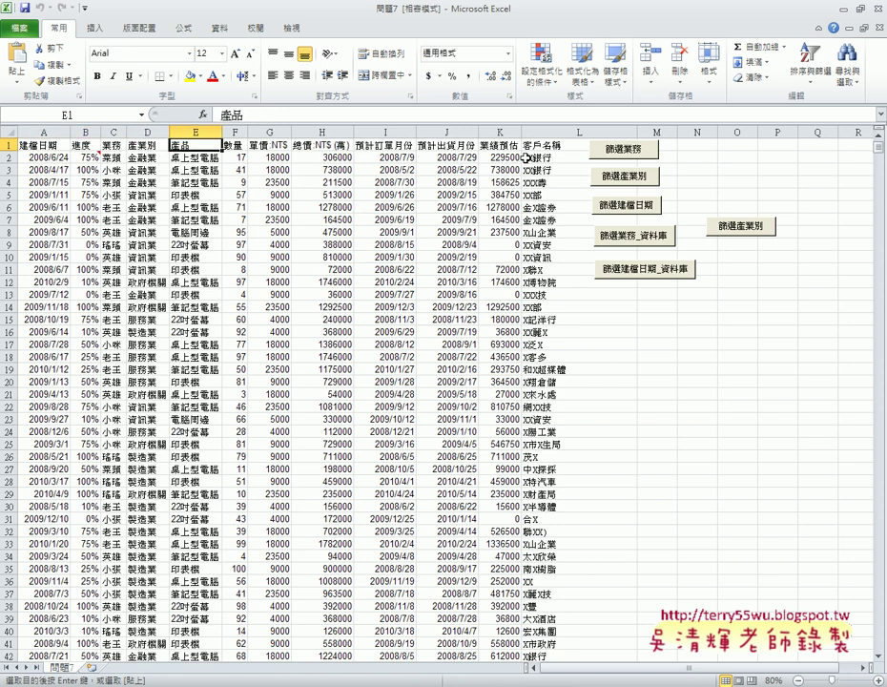
key("ctrl+Right")
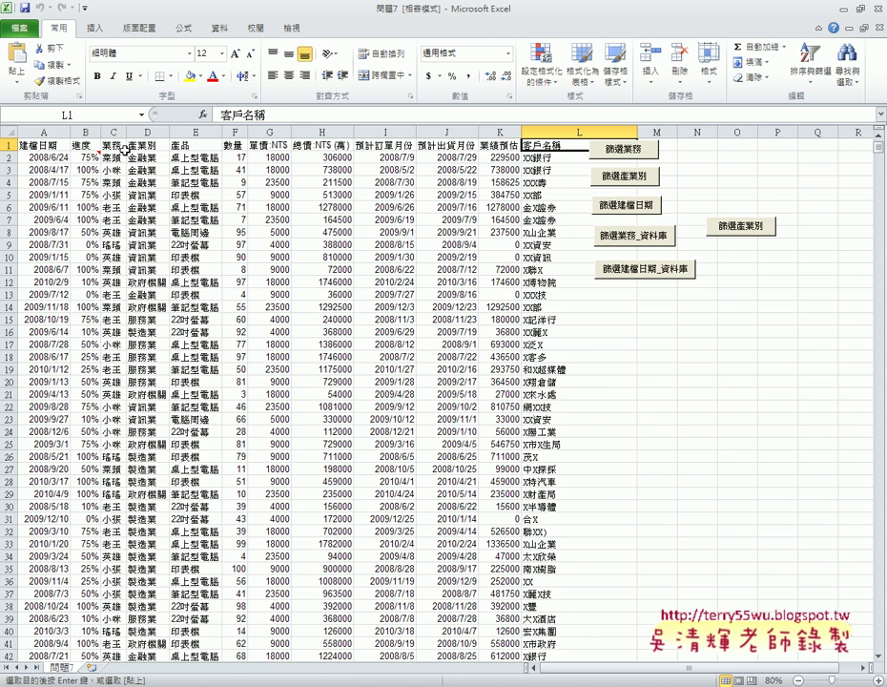
left_click(113, 145)
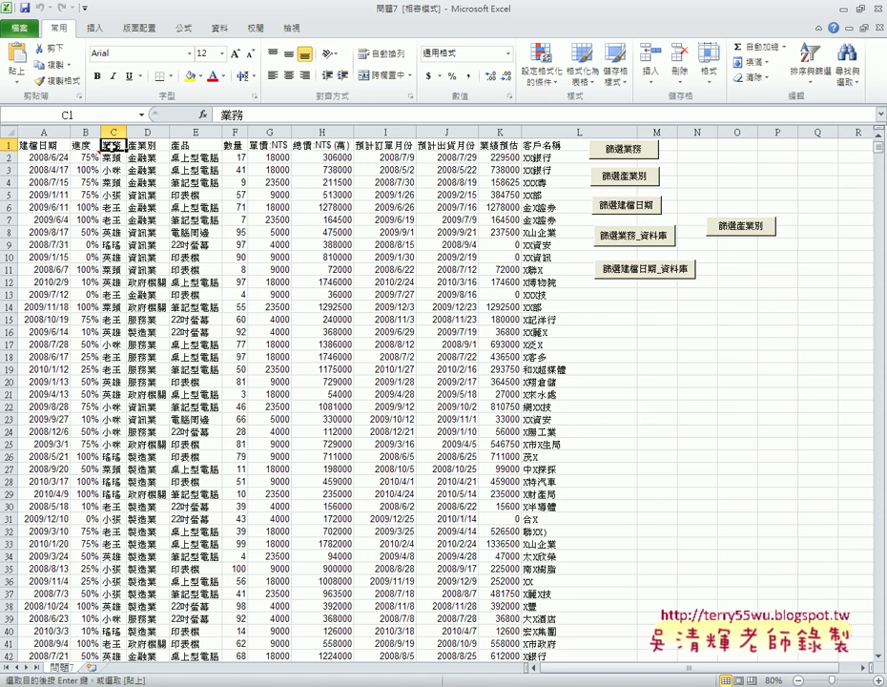
key("ctrl+Down")
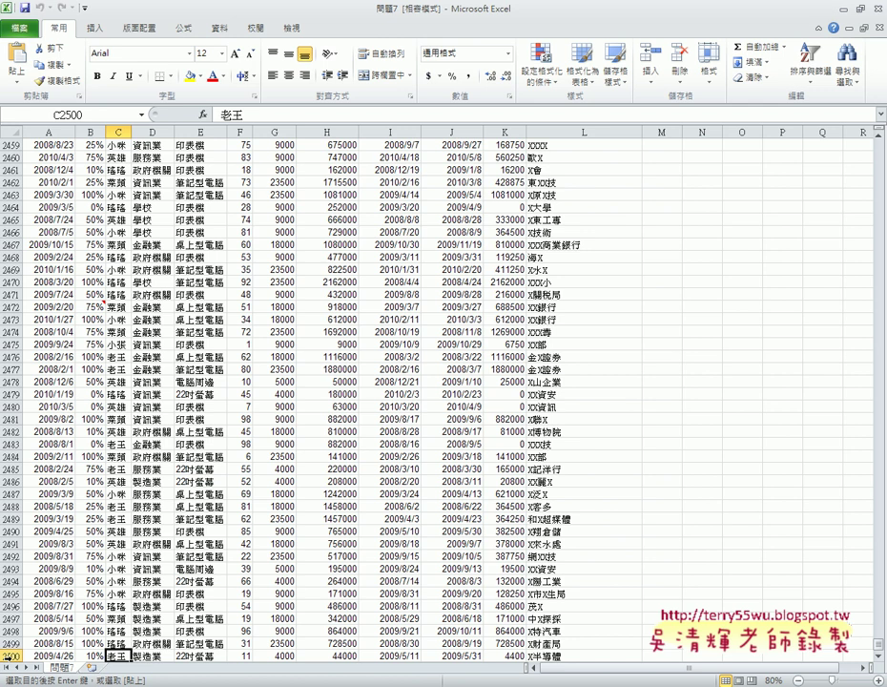
key("ctrl+Up")
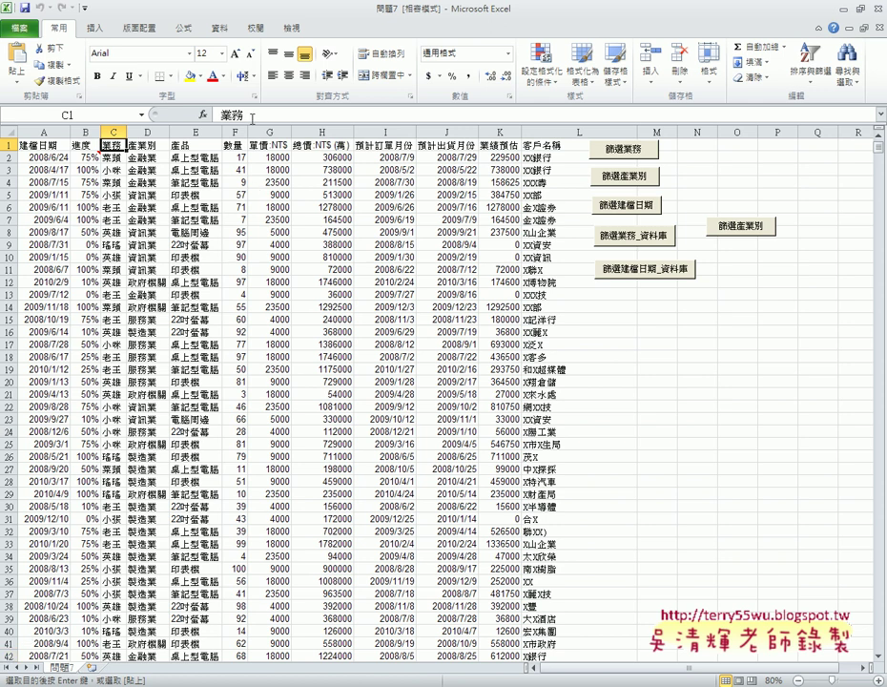
Run the 篩選業務 macro button to bring up the salesperson-name input box
left_click(218, 31)
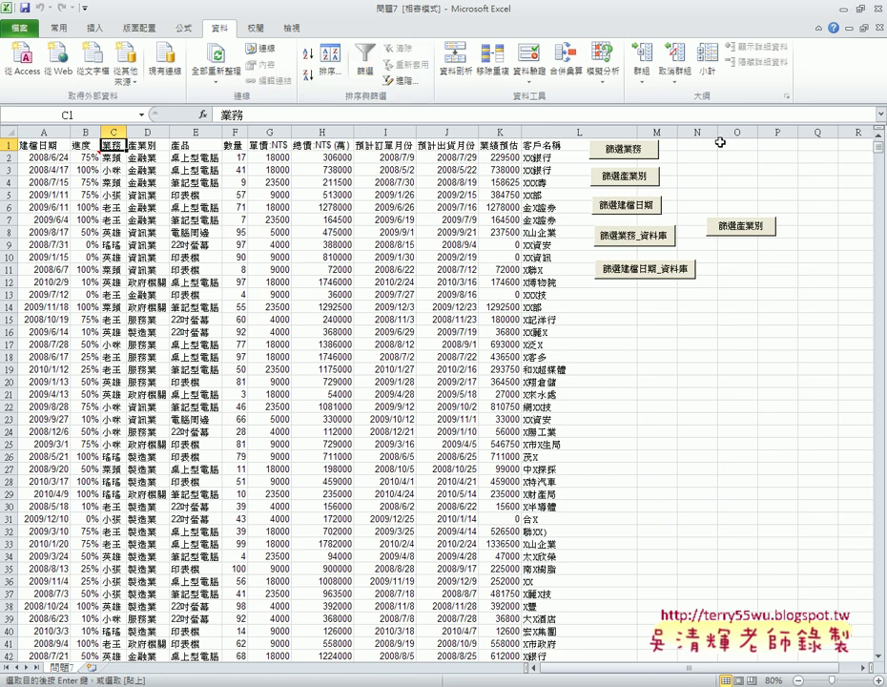
left_click(629, 153)
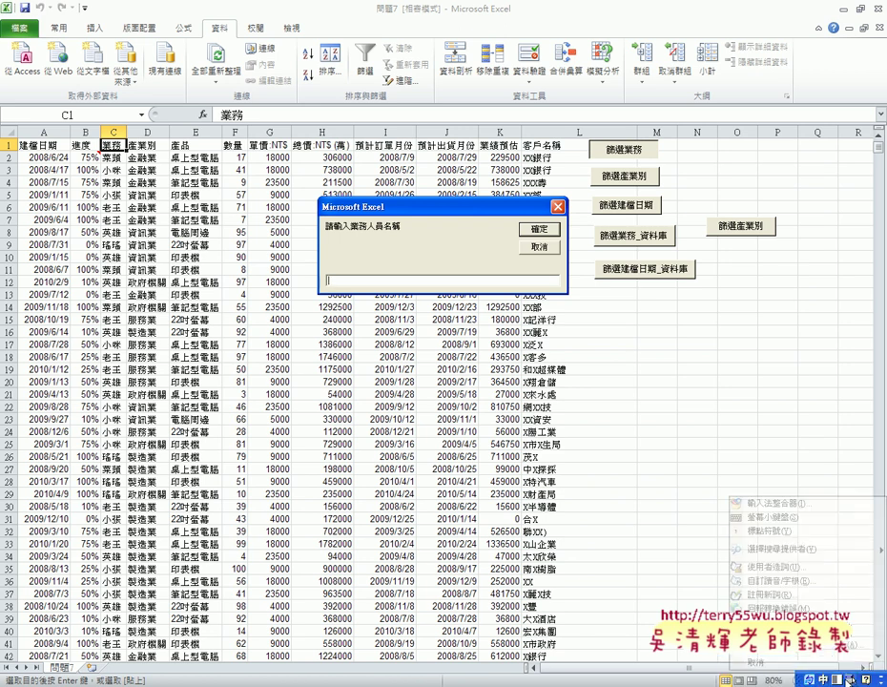
Switch the phonetic IME keyboard layout to 倚天注音鍵盤 in its settings
left_click(851, 680)
left_click(749, 655)
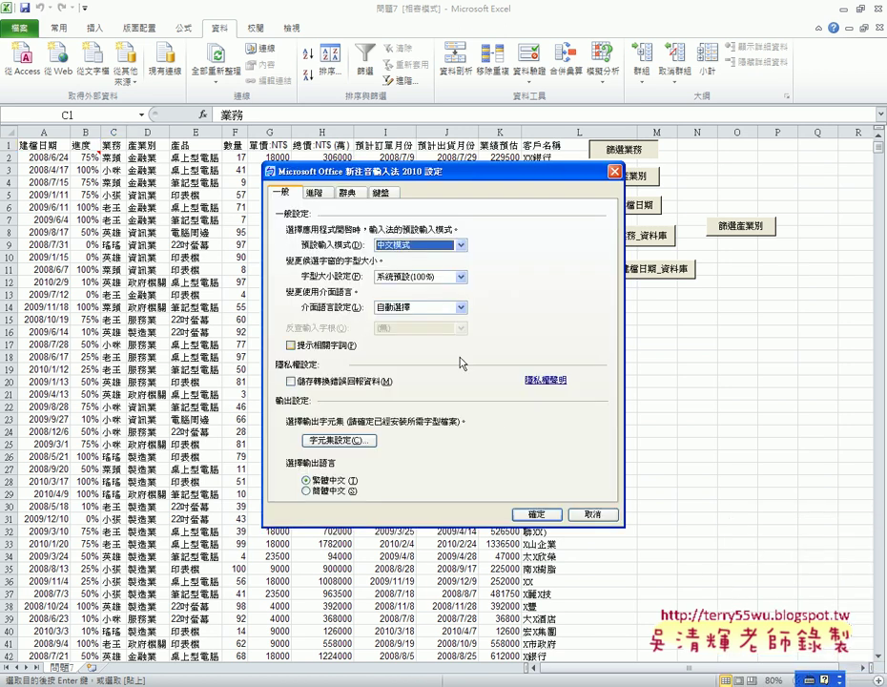
left_click(395, 194)
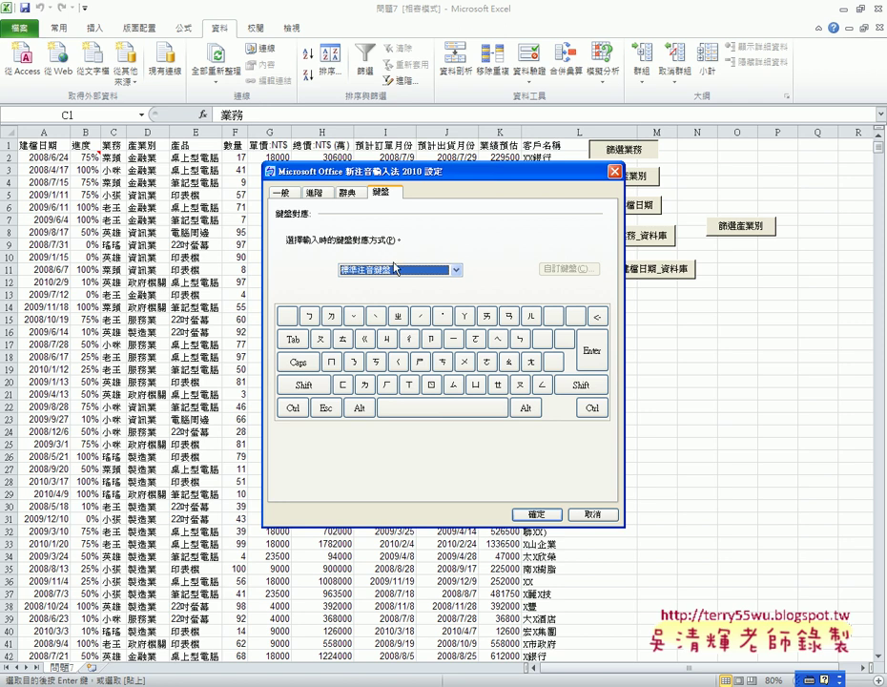
left_click(400, 270)
left_click(397, 291)
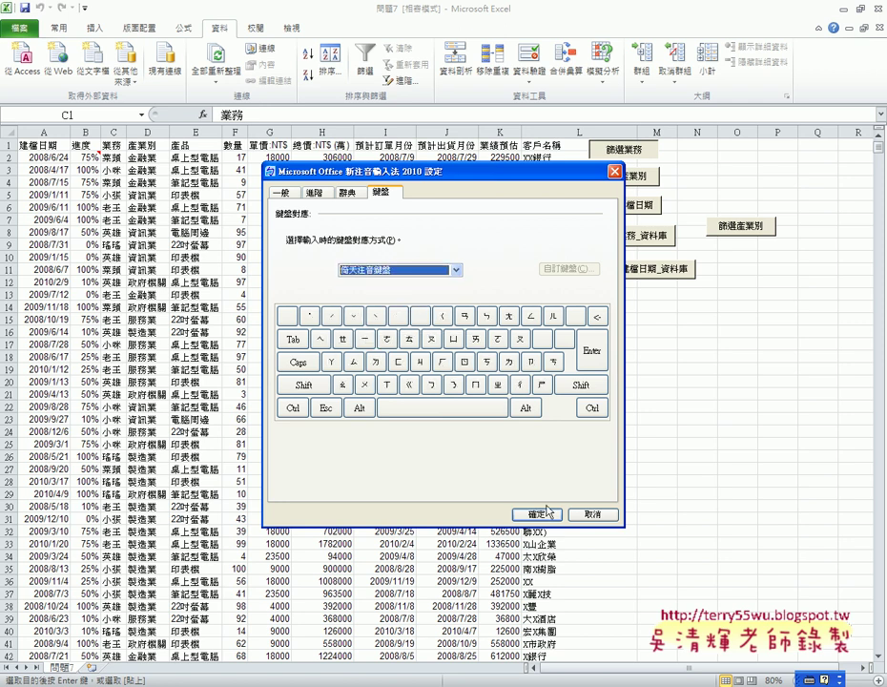
key("Escape")
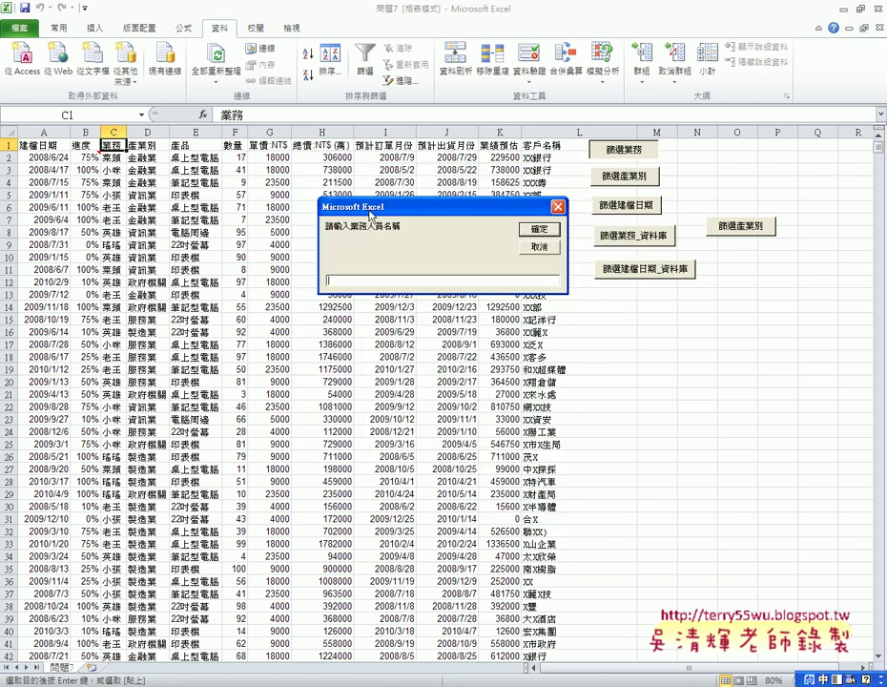